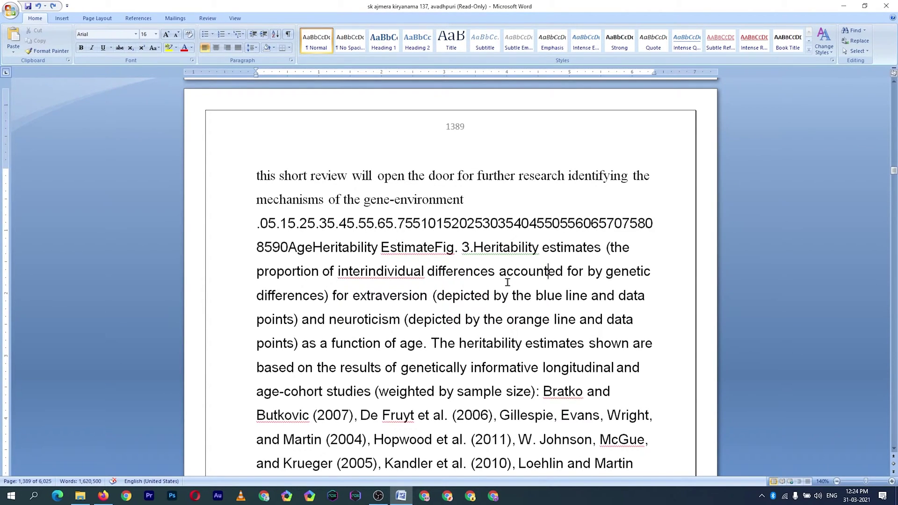
- Jump to the very beginning of the document with Ctrl+Home
scroll(507, 282, "up", 1)
scroll(507, 285, "up", 1)
scroll(507, 290, "up", 3)
scroll(507, 299, "up", 3)
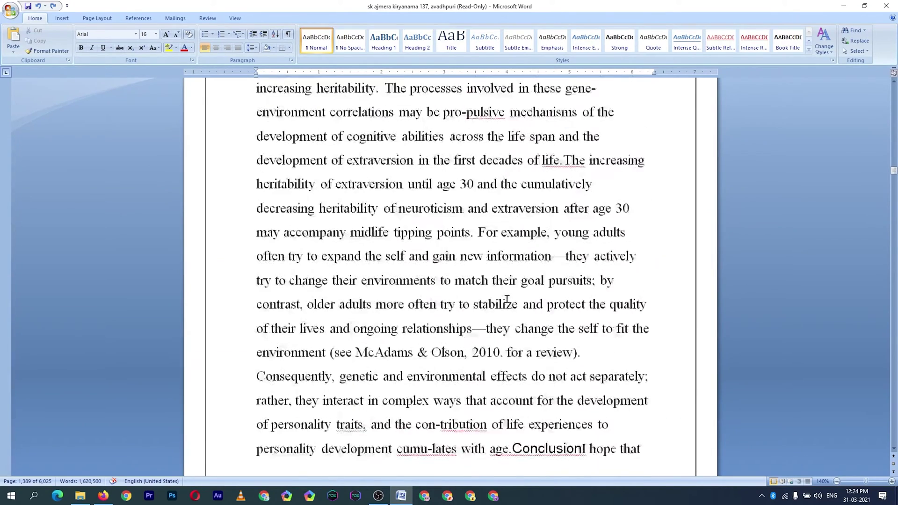
scroll(507, 300, "up", 1)
scroll(509, 298, "up", 1)
scroll(510, 298, "up", 2)
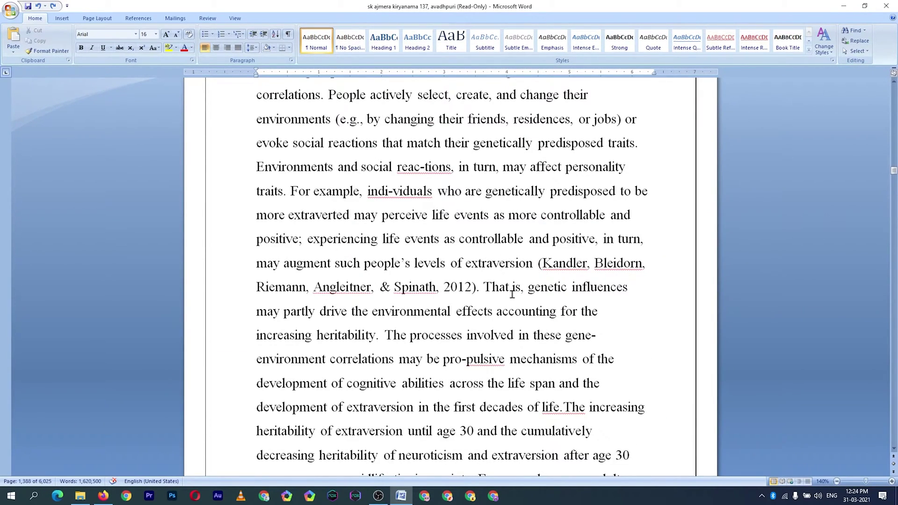
key("ctrl+Home")
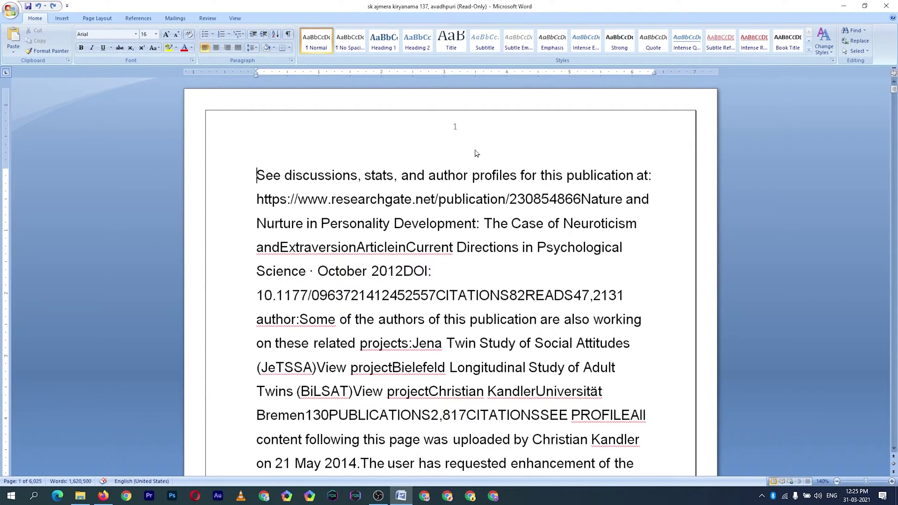
- Jump to the document end, then go to the start of the final publication-stats line
key("ctrl+End")
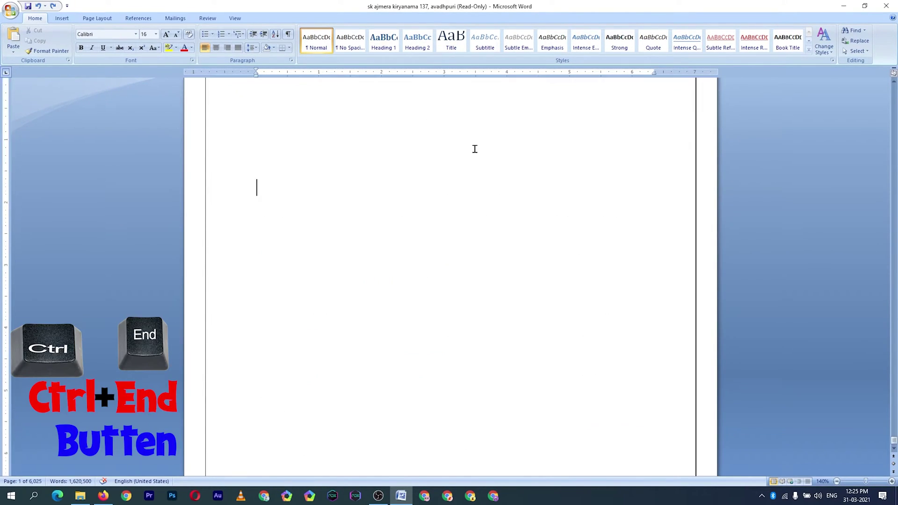
scroll(474, 149, "up", 5)
scroll(496, 232, "up", 2)
scroll(468, 271, "up", 2)
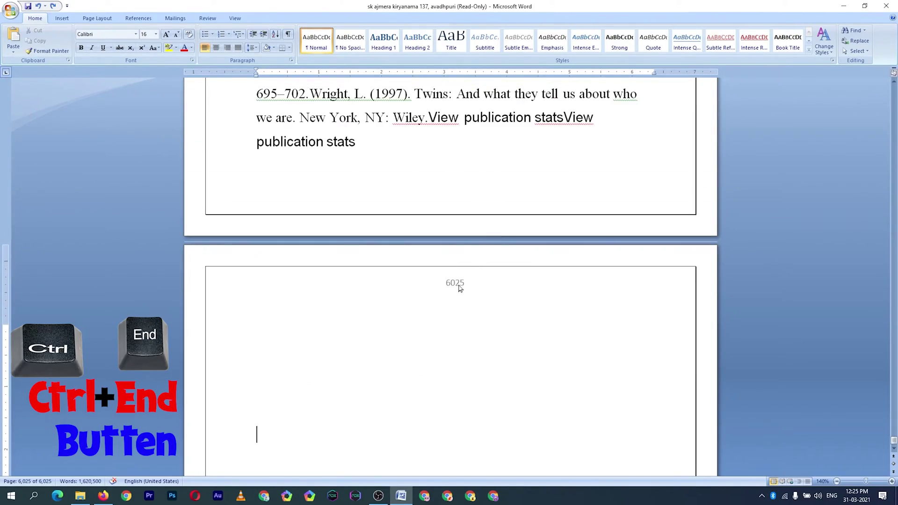
scroll(464, 251, "up", 4)
scroll(463, 251, "up", 3)
scroll(458, 234, "up", 4)
scroll(451, 215, "up", 2)
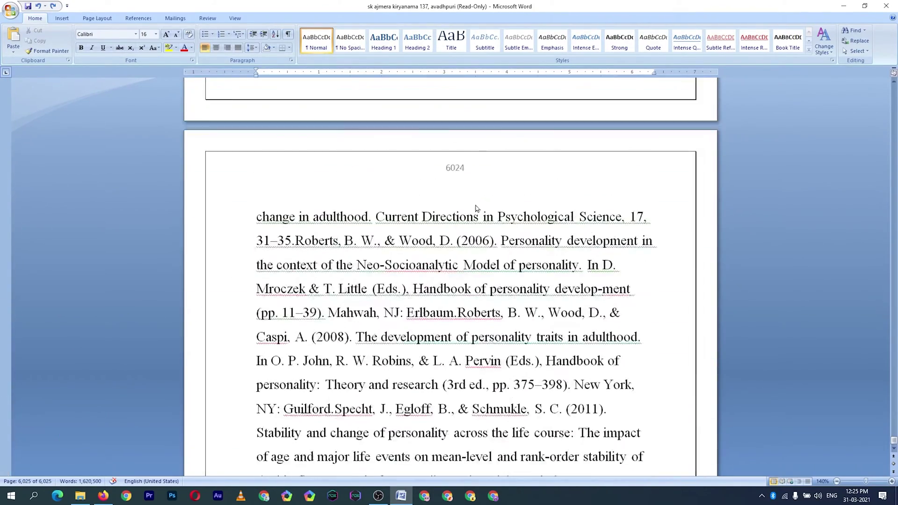
scroll(443, 196, "up", 1)
scroll(443, 197, "up", 2)
scroll(459, 199, "down", 5)
scroll(477, 201, "down", 4)
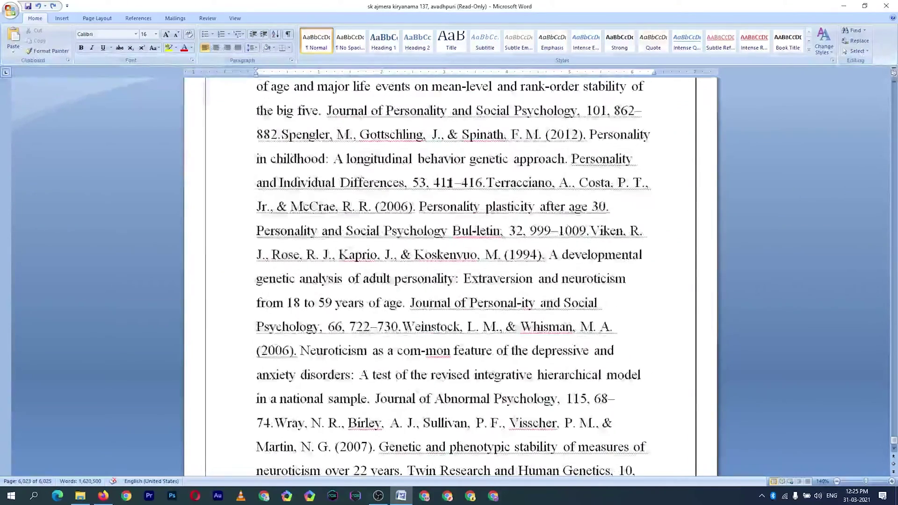
scroll(494, 202, "down", 4)
left_click(412, 300)
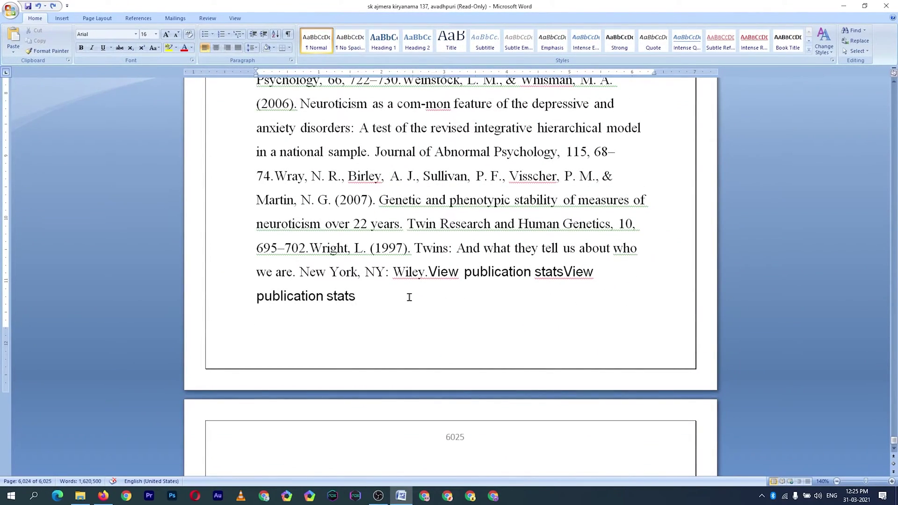
key("Home")
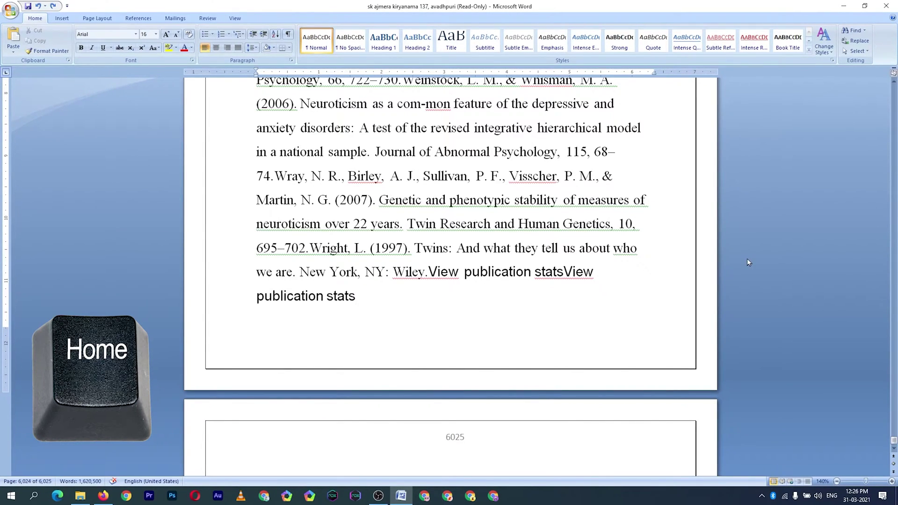
- Select everything from the end of the last line back to the document start, then deselect
key("End")
key("ctrl+shift+Home")
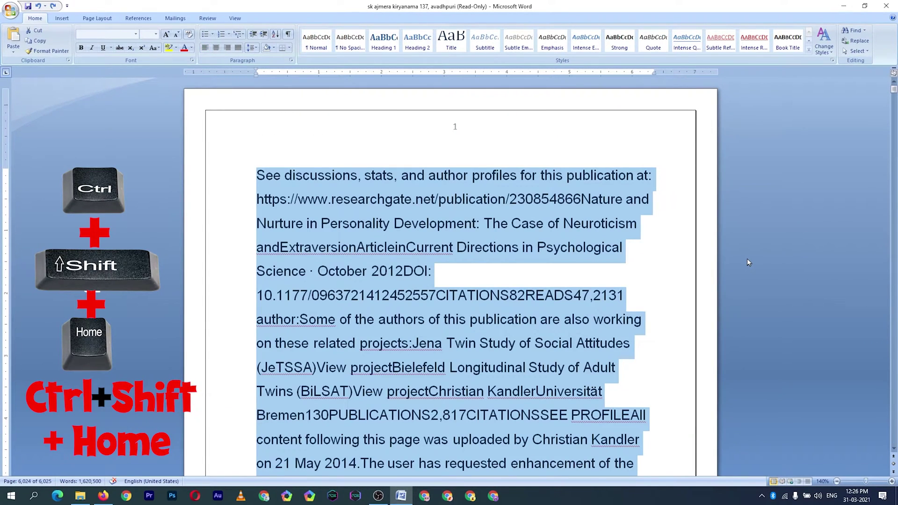
key("ctrl+End")
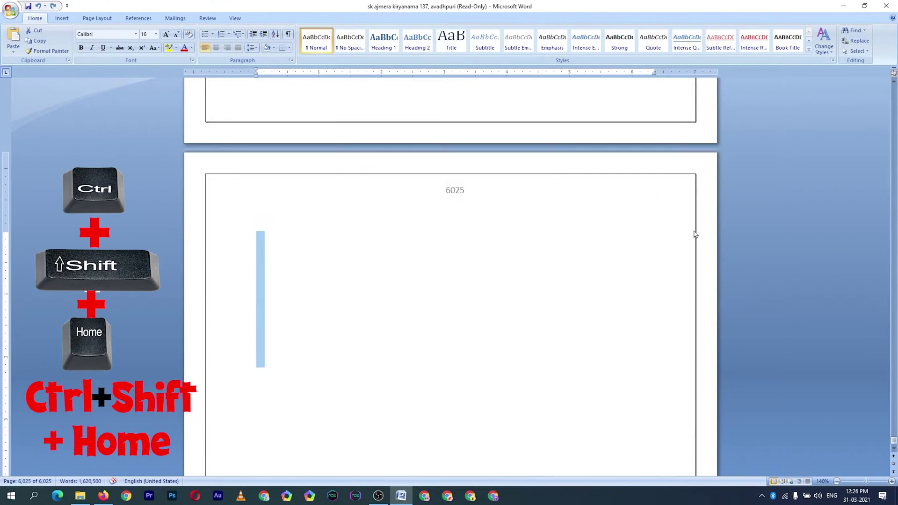
- Select from a late reference line to the document end, then return to page 1
left_click(258, 164)
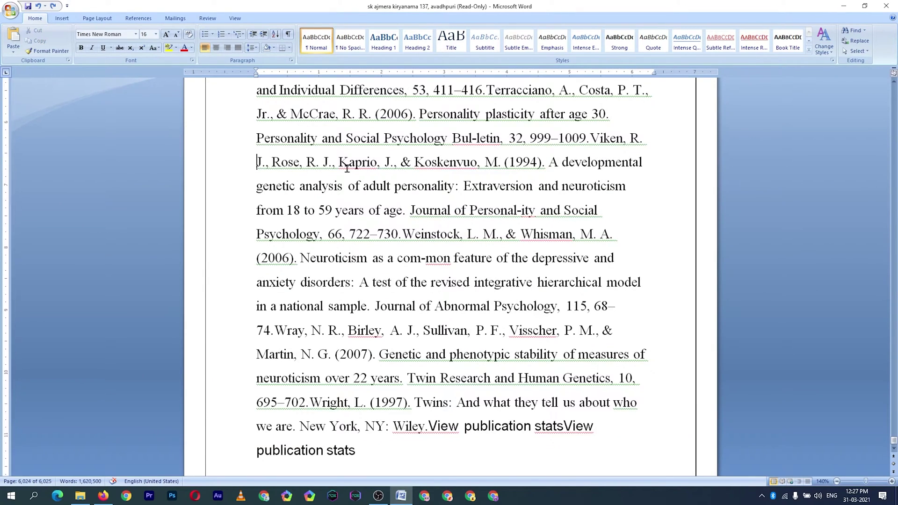
key("ctrl+shift+End")
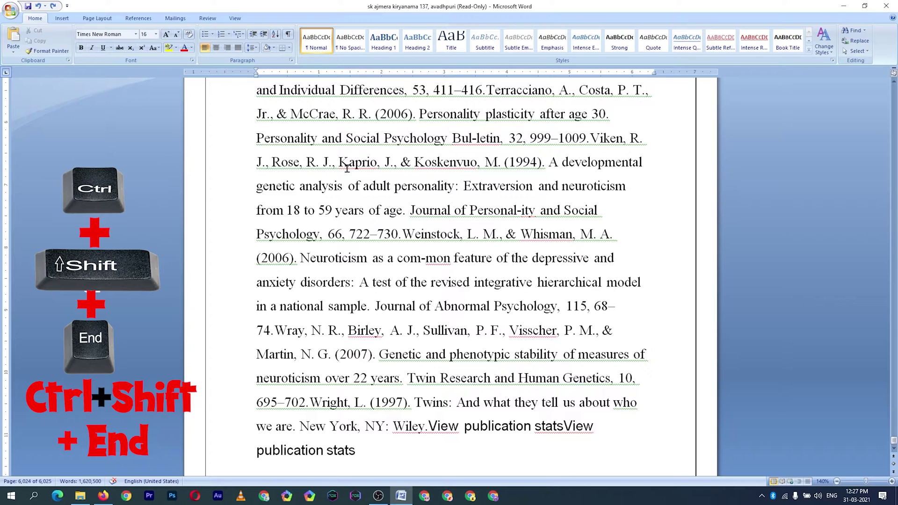
key("ctrl+shift+End")
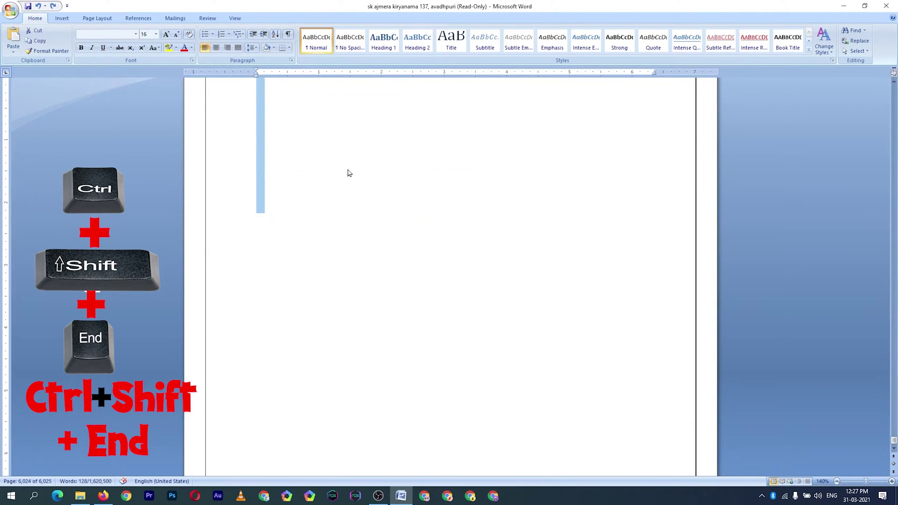
scroll(278, 256, "up", 3)
scroll(317, 256, "up", 4)
scroll(317, 257, "up", 2)
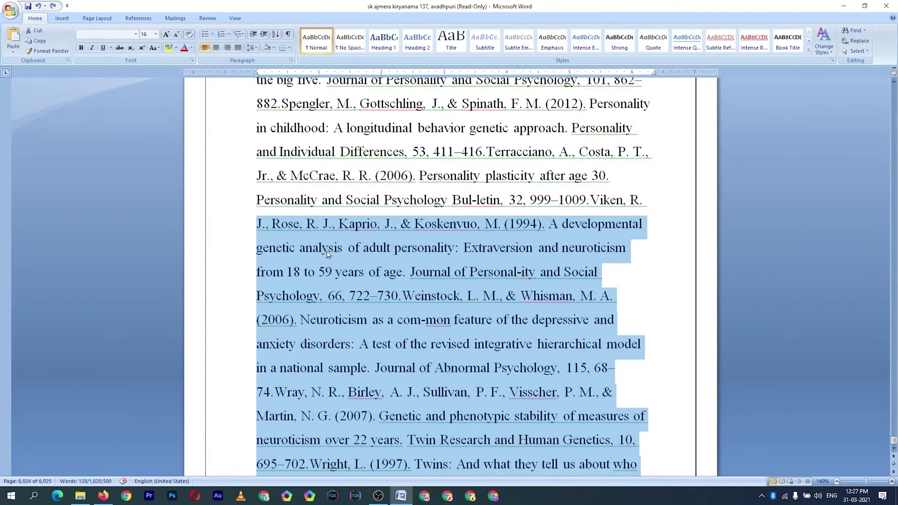
key("ctrl+Home")
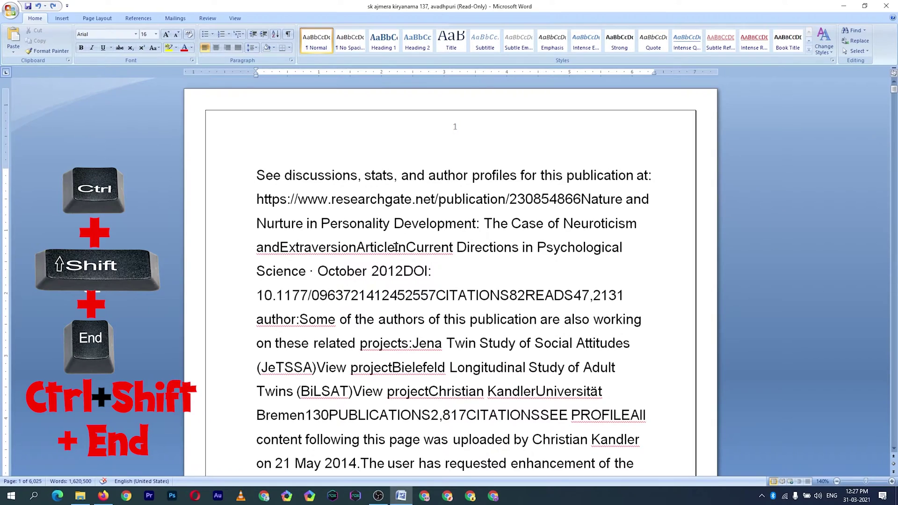
- Select the line ending in statsView from its start with Shift+Home
key("ctrl+shift+End")
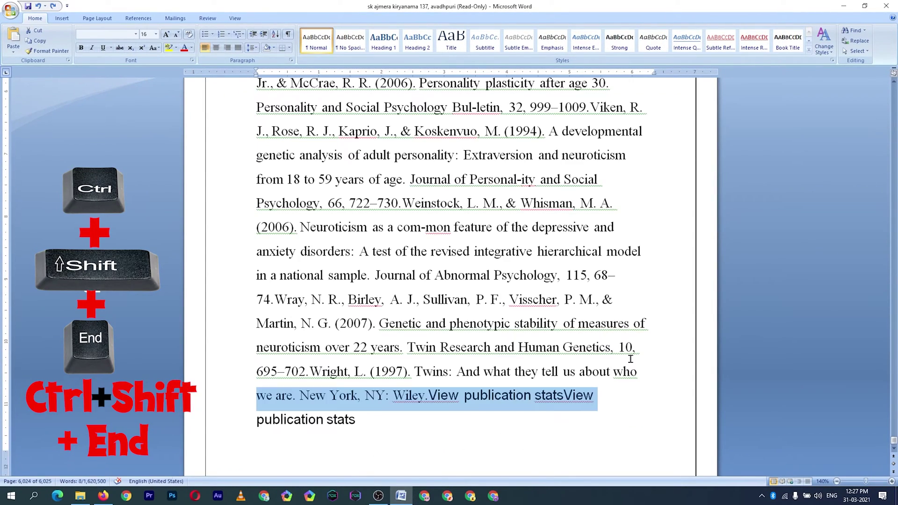
left_click(617, 386)
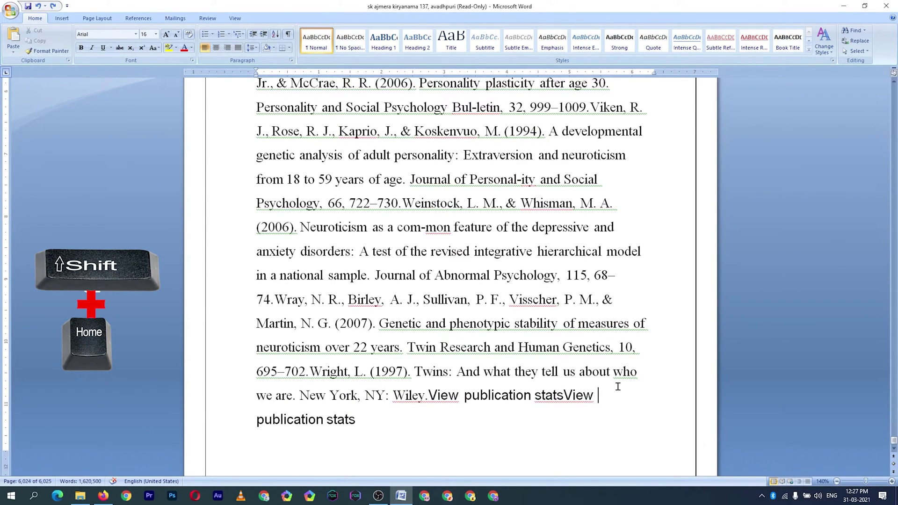
key("shift+Home")
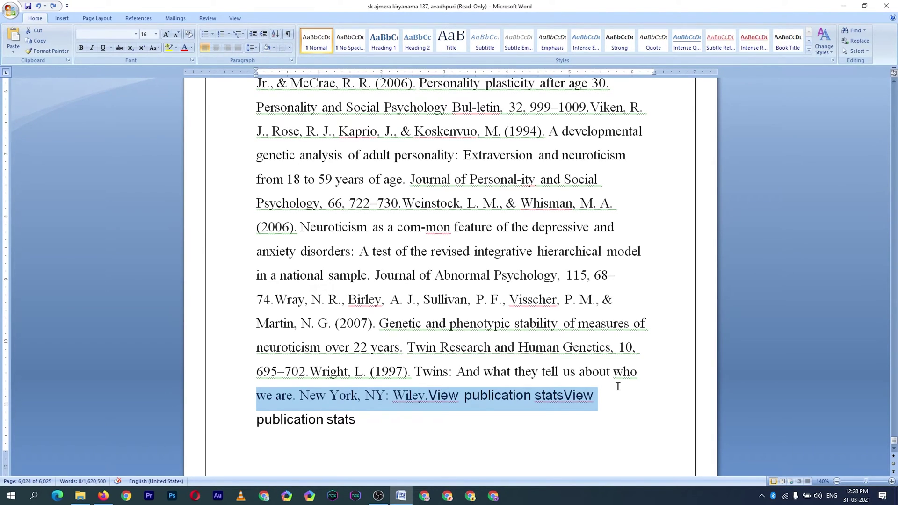
- Move to the start and then the end of the 695–702 reference line
key("Home")
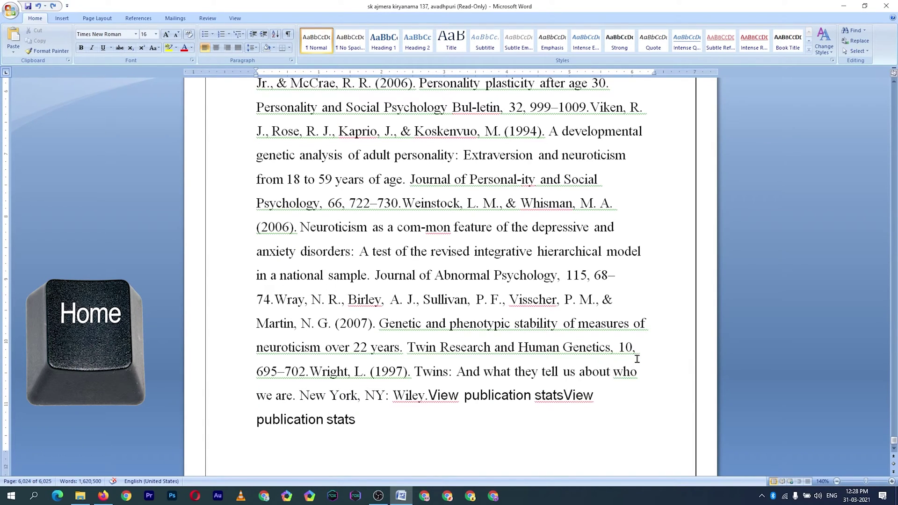
key("Home")
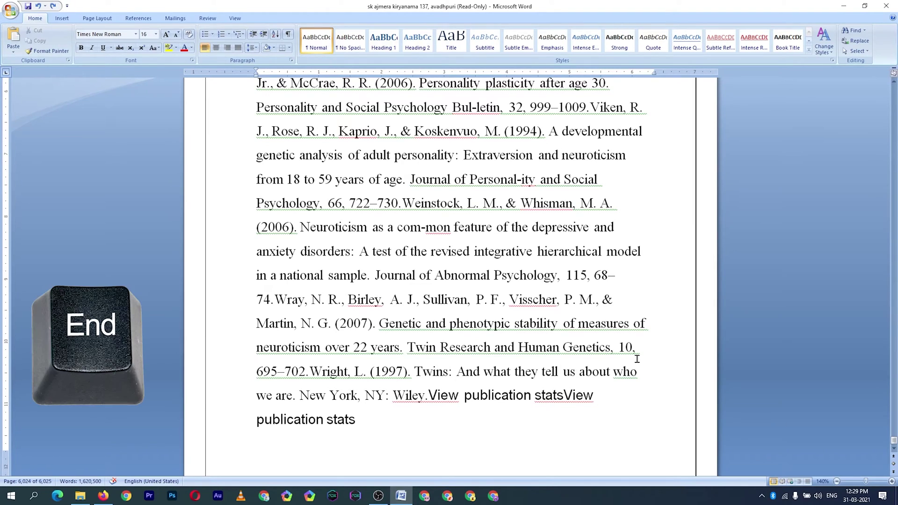
key("End")
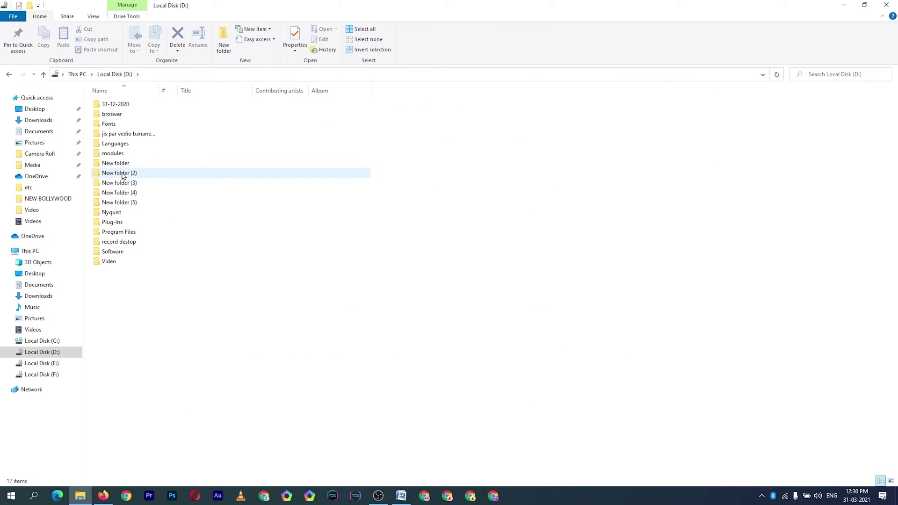
- Show the D: drive folders as large icons
scroll(210, 205, "up", 2, "ctrl")
scroll(220, 205, "up", 1, "ctrl")
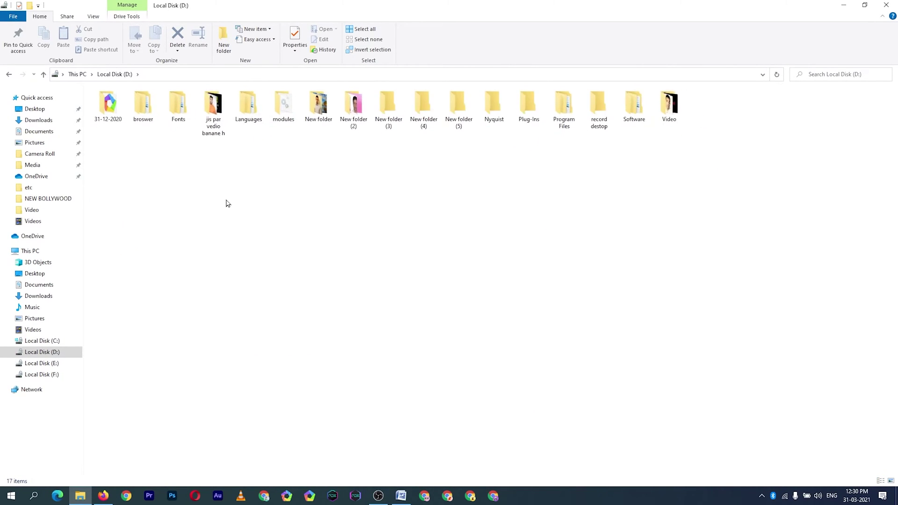
scroll(224, 204, "up", 1, "ctrl")
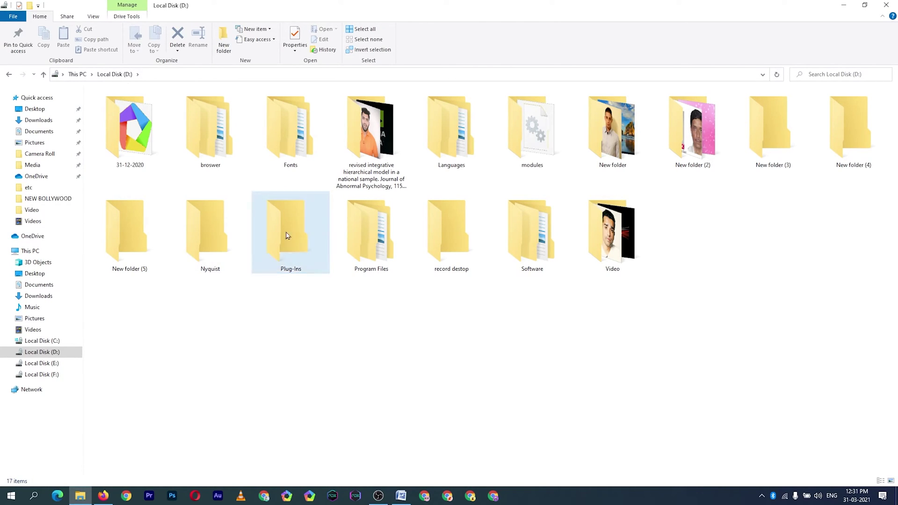
- Rename the long reference-text folder, deleting characters from the end of its name
right_click(366, 128)
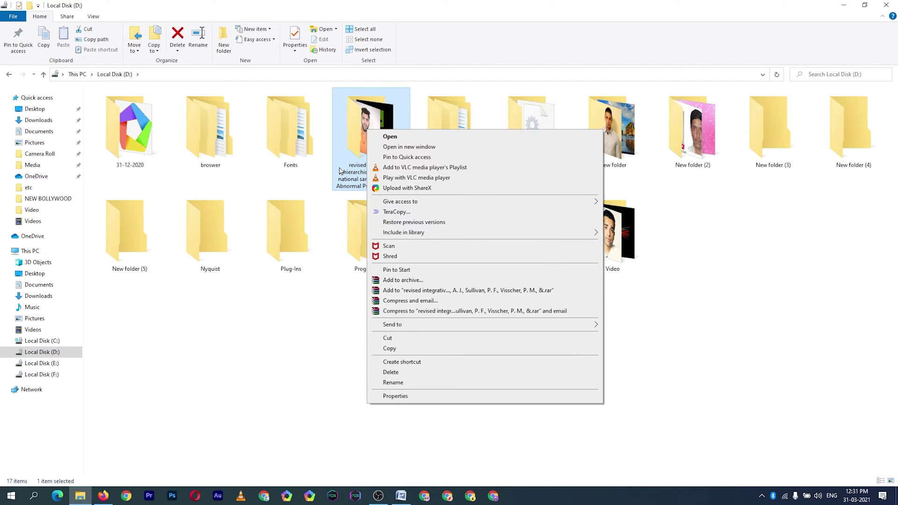
left_click(402, 382)
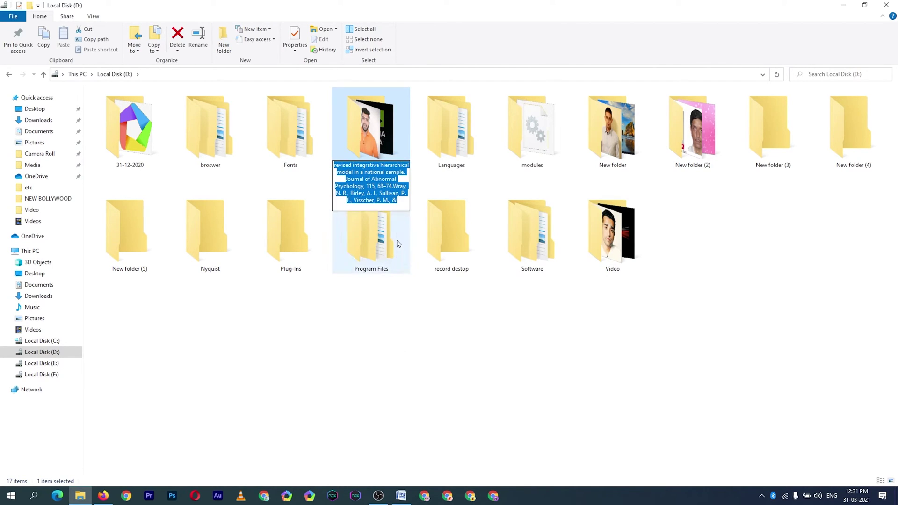
left_click(396, 201)
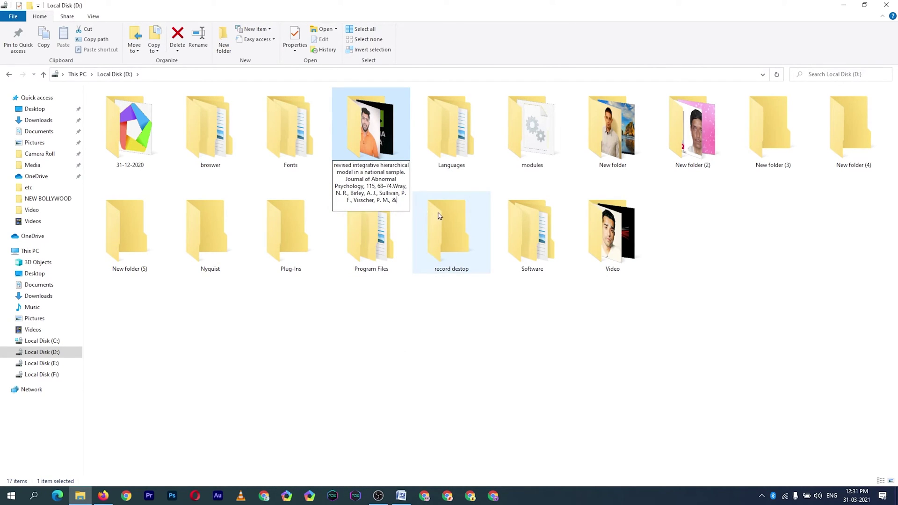
key("BackSpace")
key("BackSpace")
key("BackSpace")
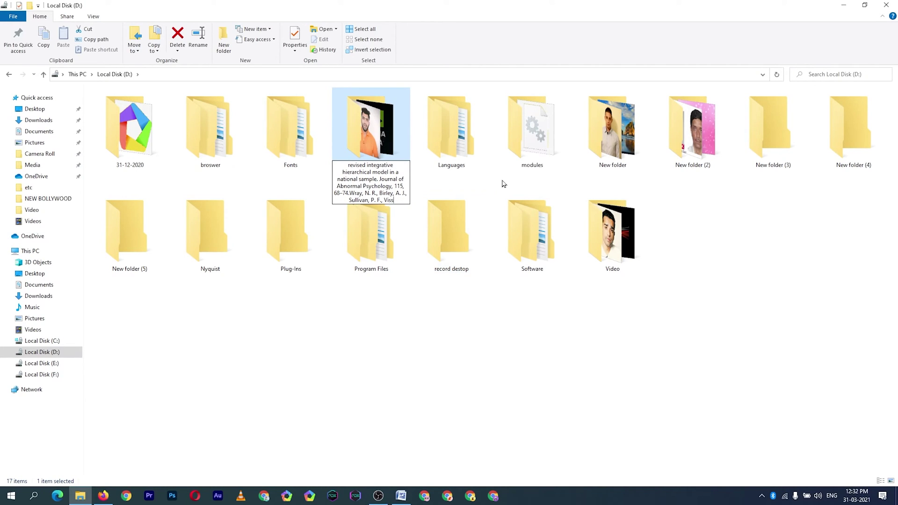